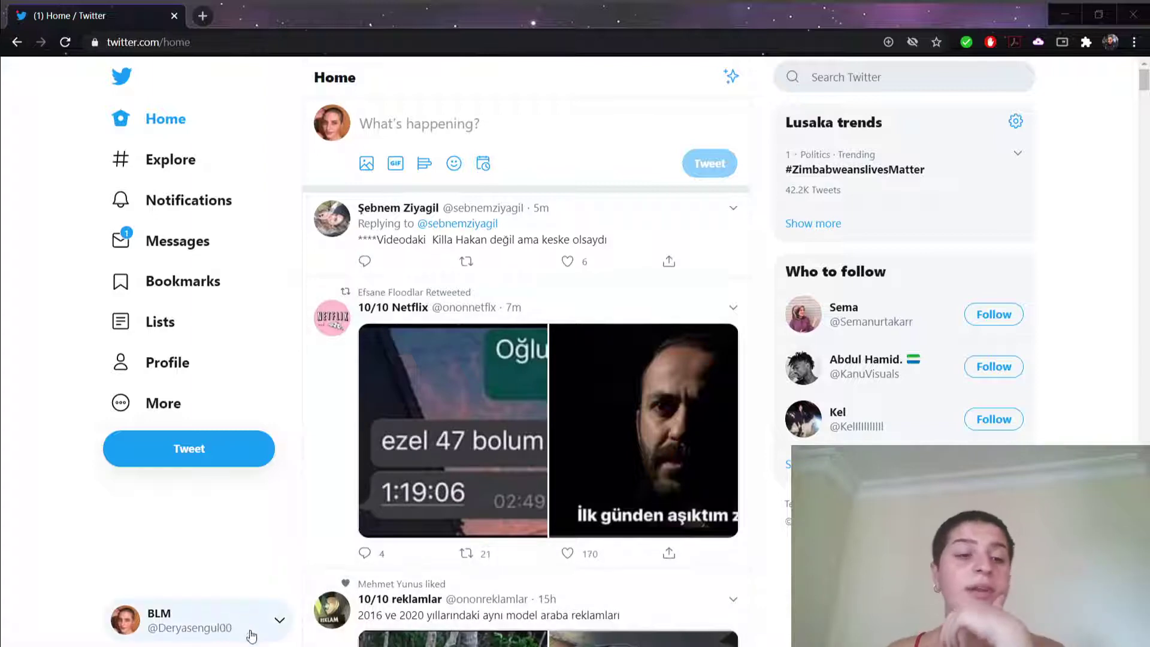
# Step: Open, close and reopen the primary account's menu showing add-account and log-out options
pyautogui.click(273, 624)
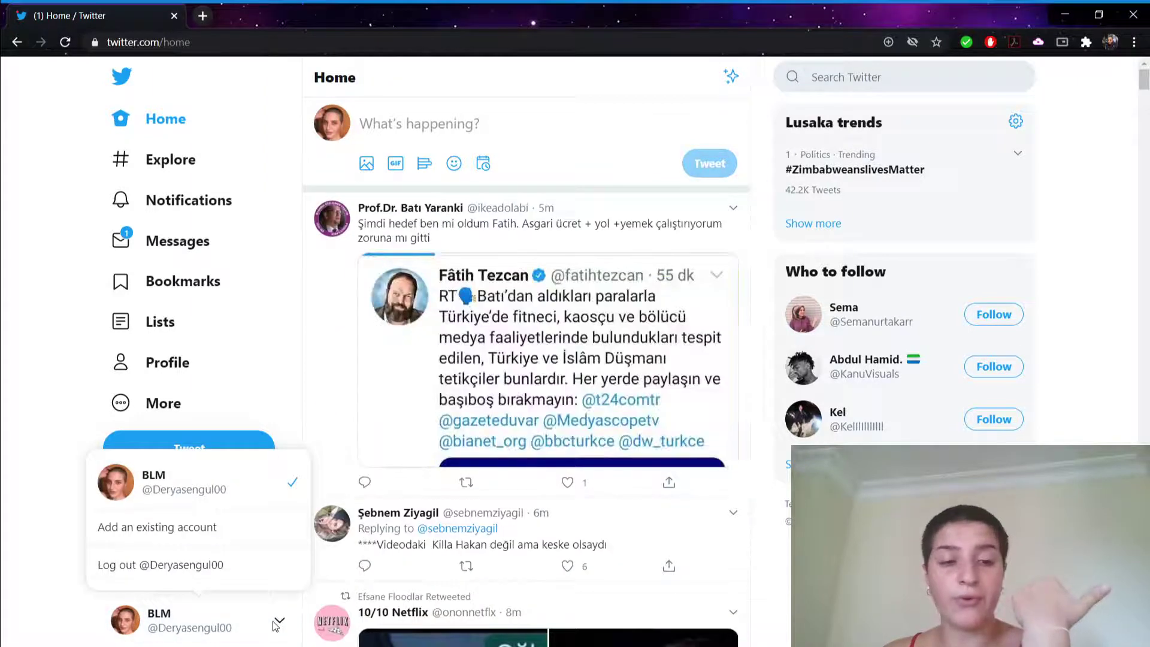
pyautogui.click(49, 450)
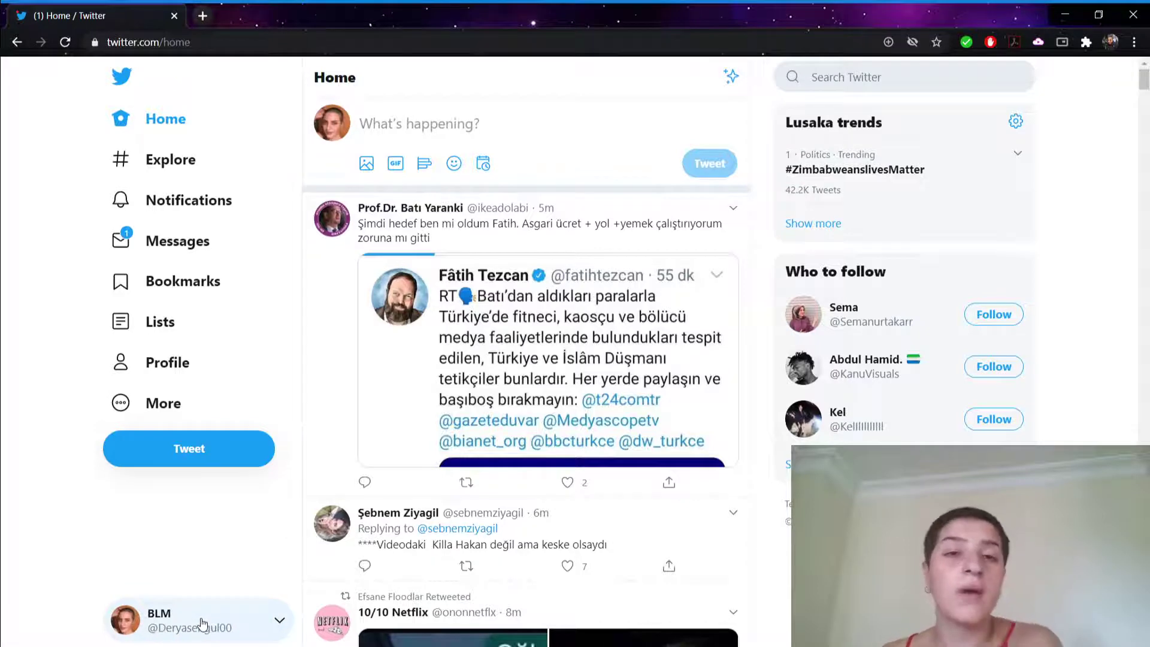
pyautogui.click(286, 627)
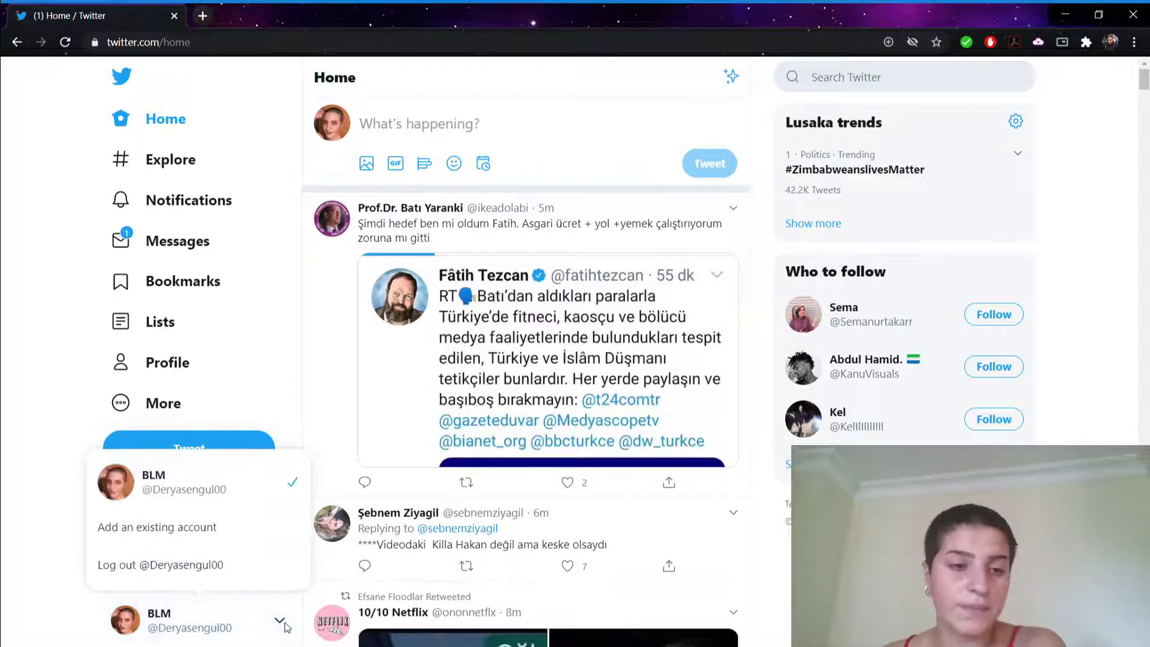
# Step: Start adding an existing account and clear the autofilled username and password
pyautogui.click(138, 536)
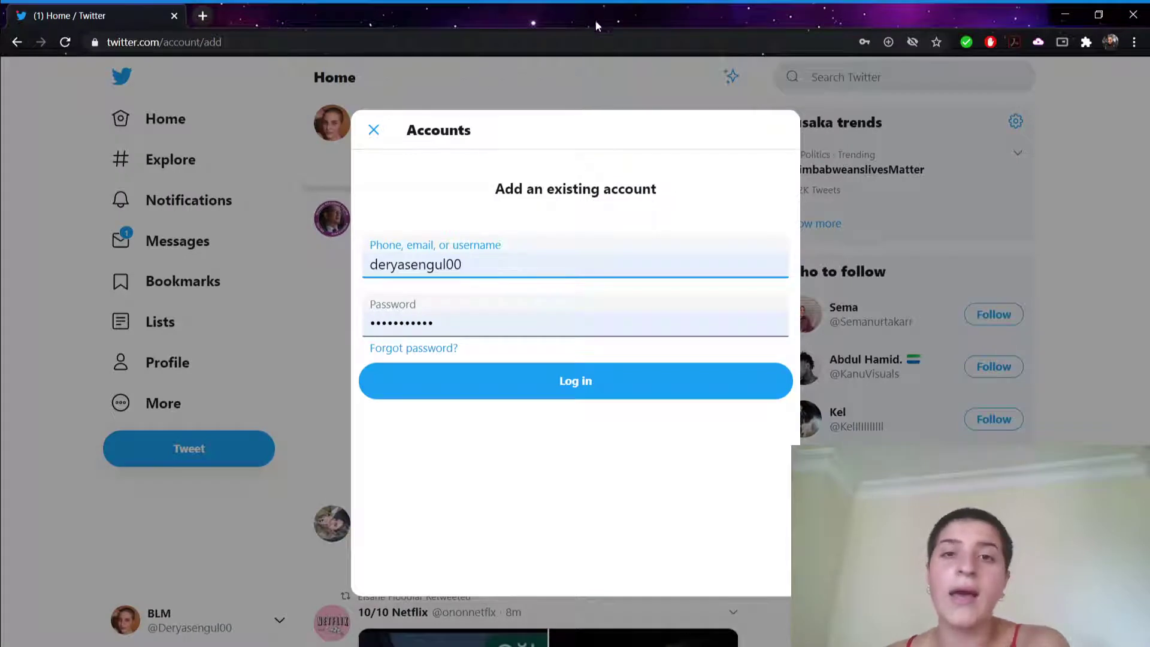
pyautogui.click(462, 283)
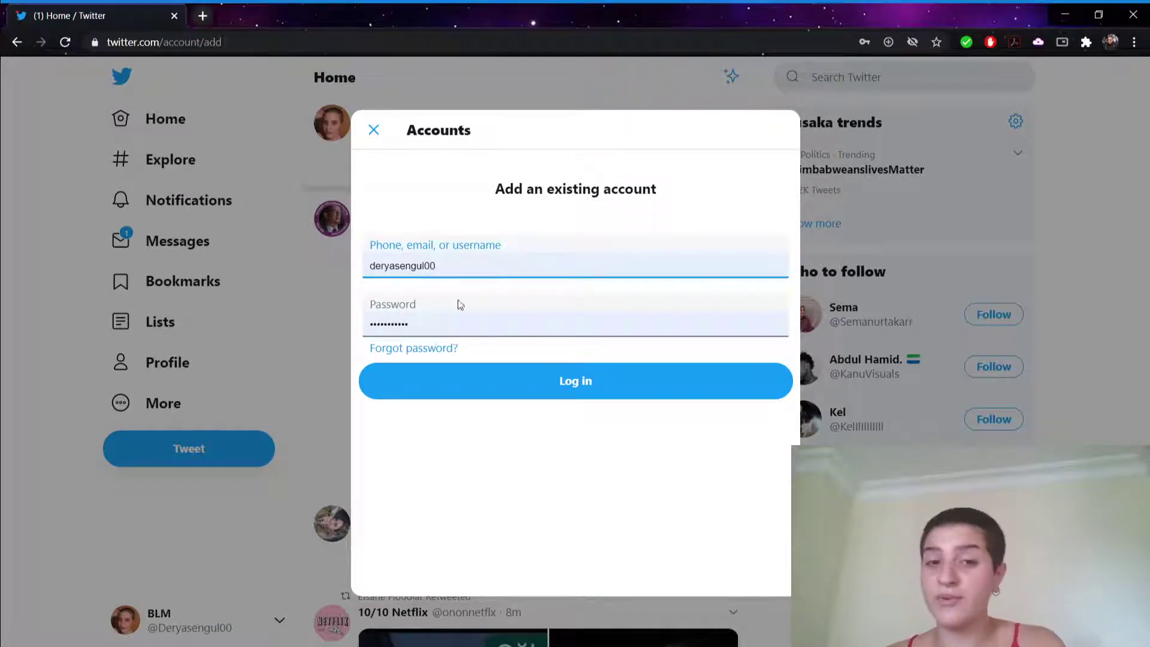
pyautogui.moveTo(455, 264); pyautogui.dragTo(339, 276)
pyautogui.press('BackSpace')
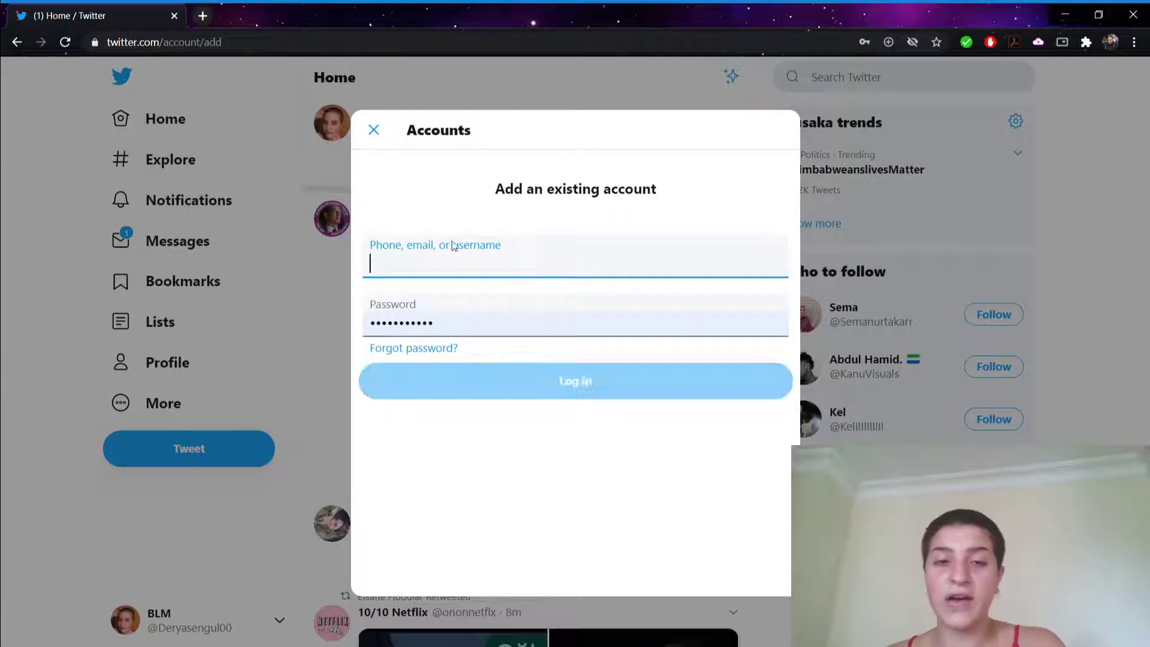
pyautogui.click(521, 321)
pyautogui.moveTo(521, 321); pyautogui.dragTo(225, 354)
pyautogui.press('BackSpace')
# Step: Enter the second account's username and password and submit the login
pyautogui.click(416, 259)
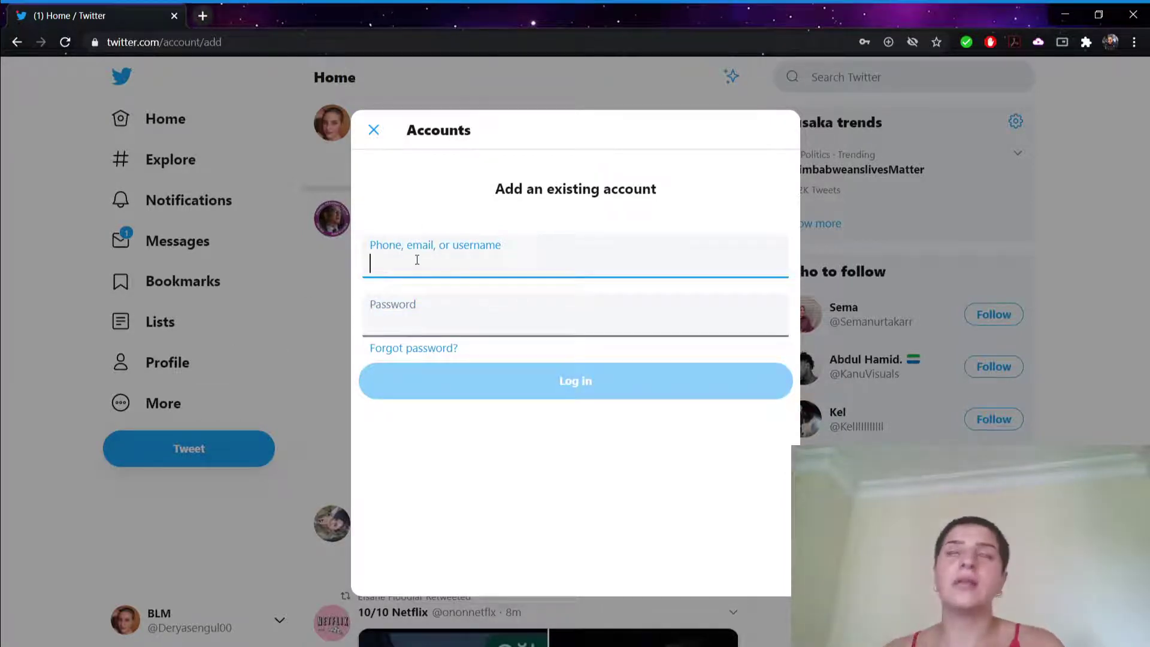
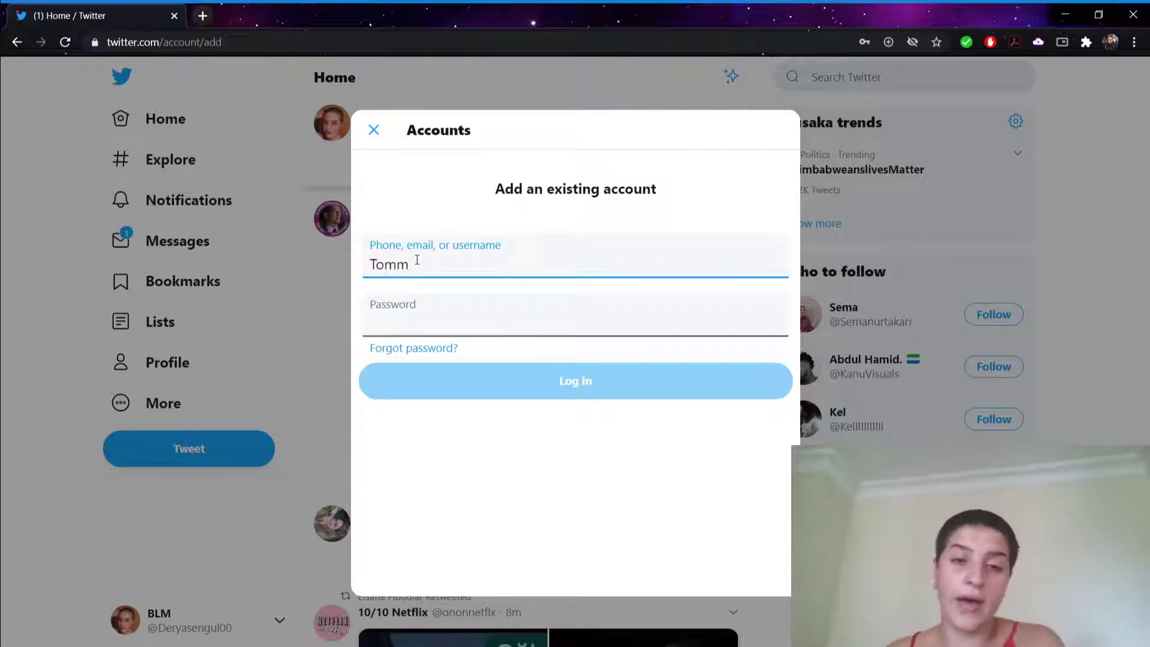
pyautogui.click(437, 314)
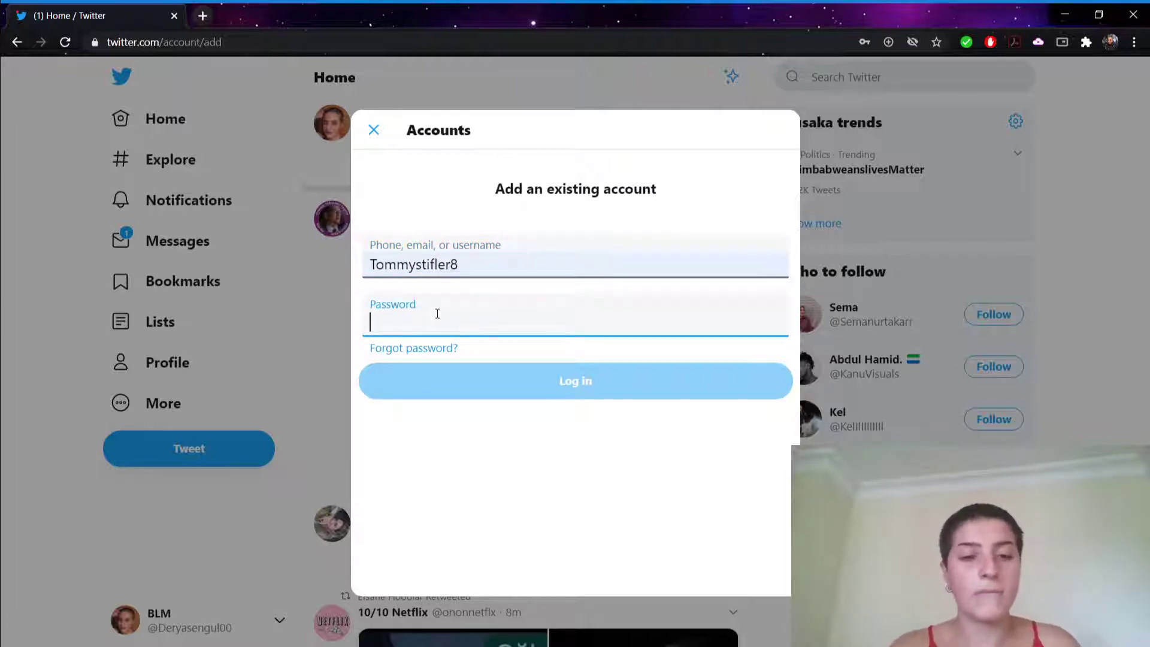
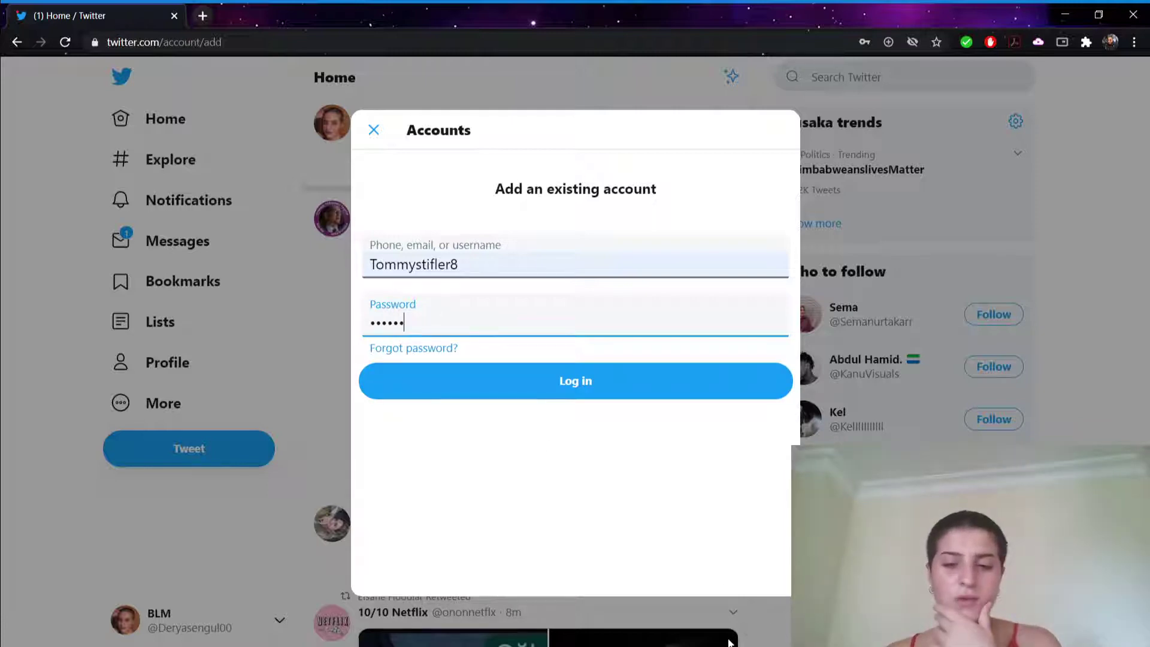
pyautogui.hotkey('alt', 'Tab')
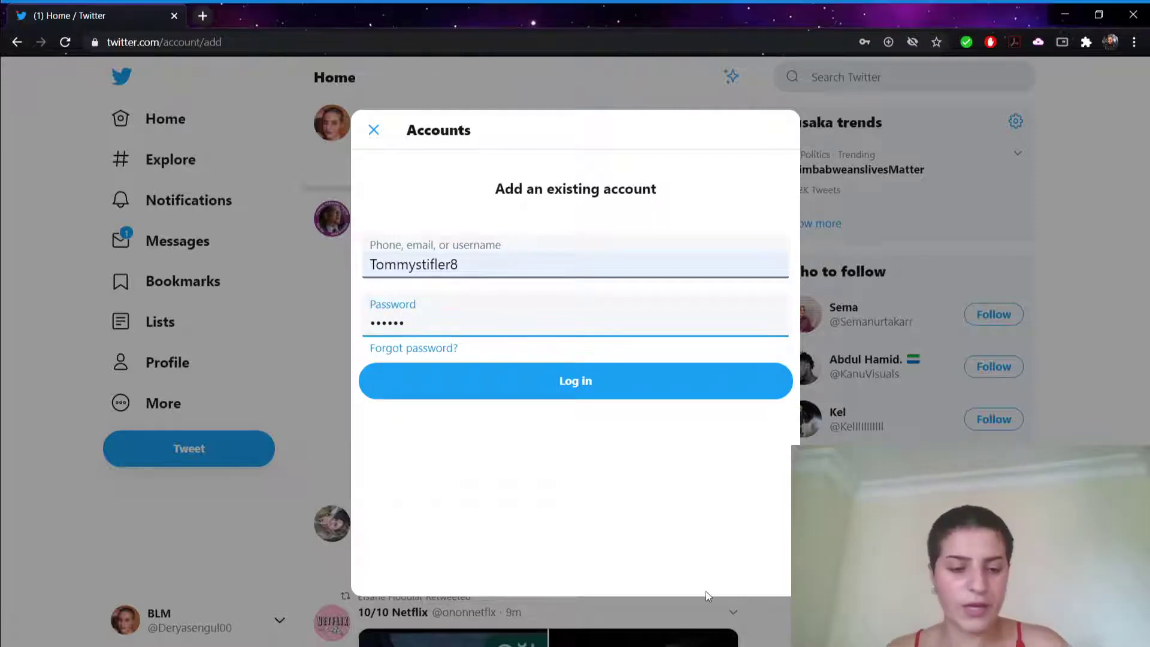
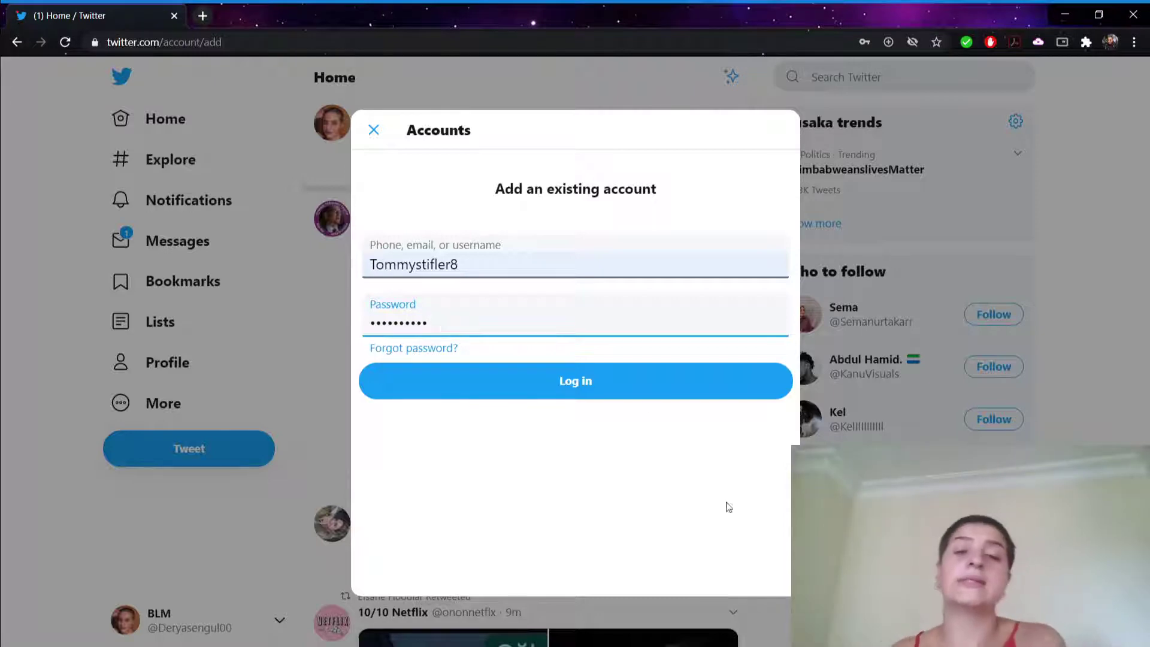
pyautogui.click(476, 387)
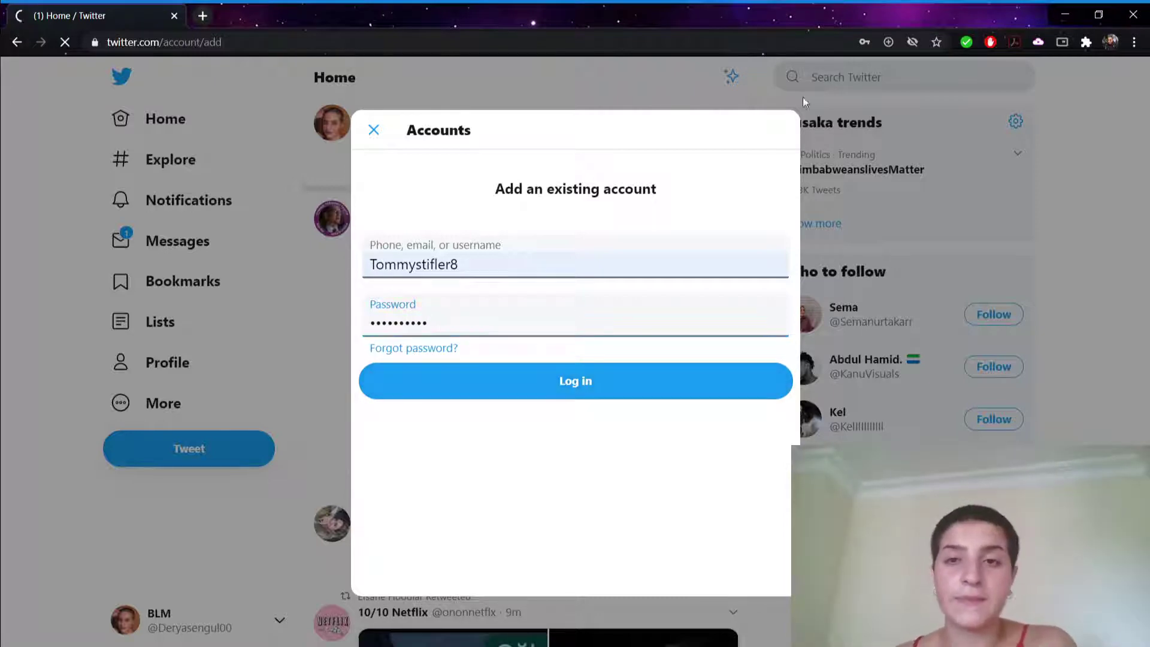
# Step: Return to Twitter while the second account's home timeline loads
pyautogui.hotkey('alt', 'Tab')
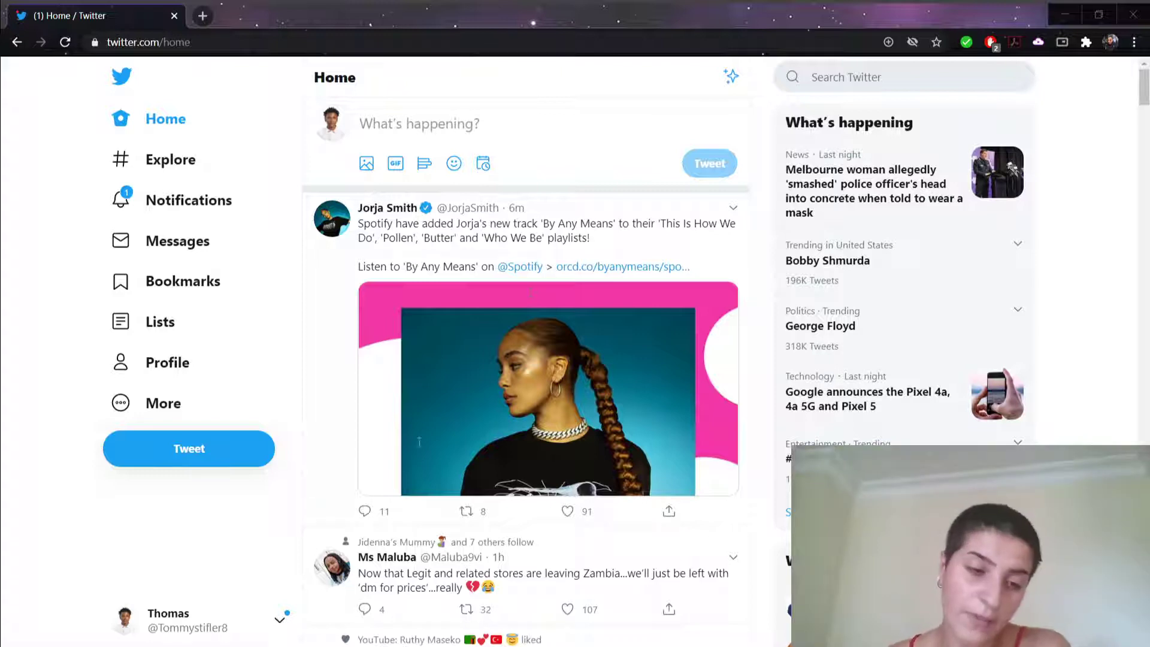
pyautogui.click(226, 621)
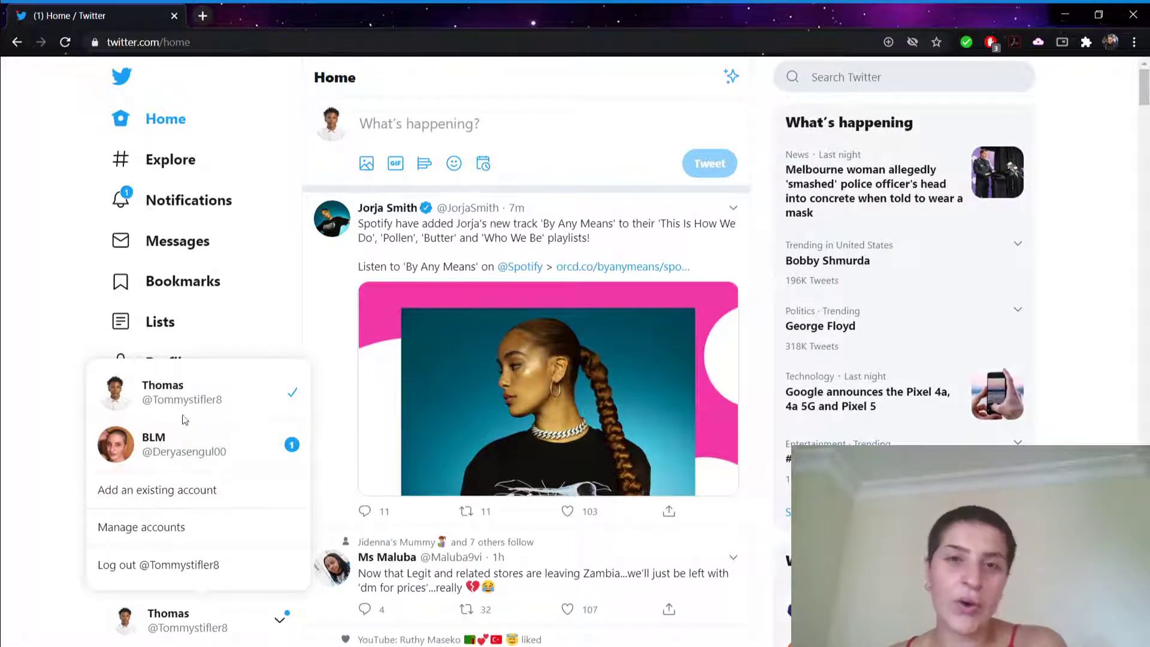
pyautogui.click(27, 366)
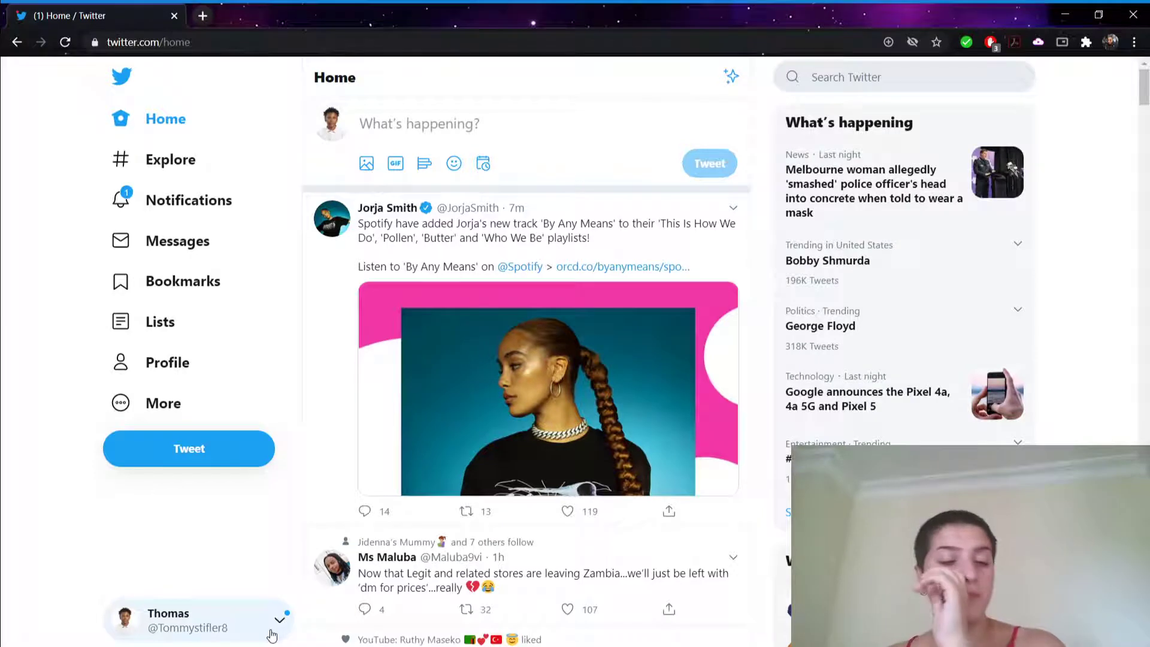
# Step: Open the account list and switch to the primary BLM account
pyautogui.click(274, 624)
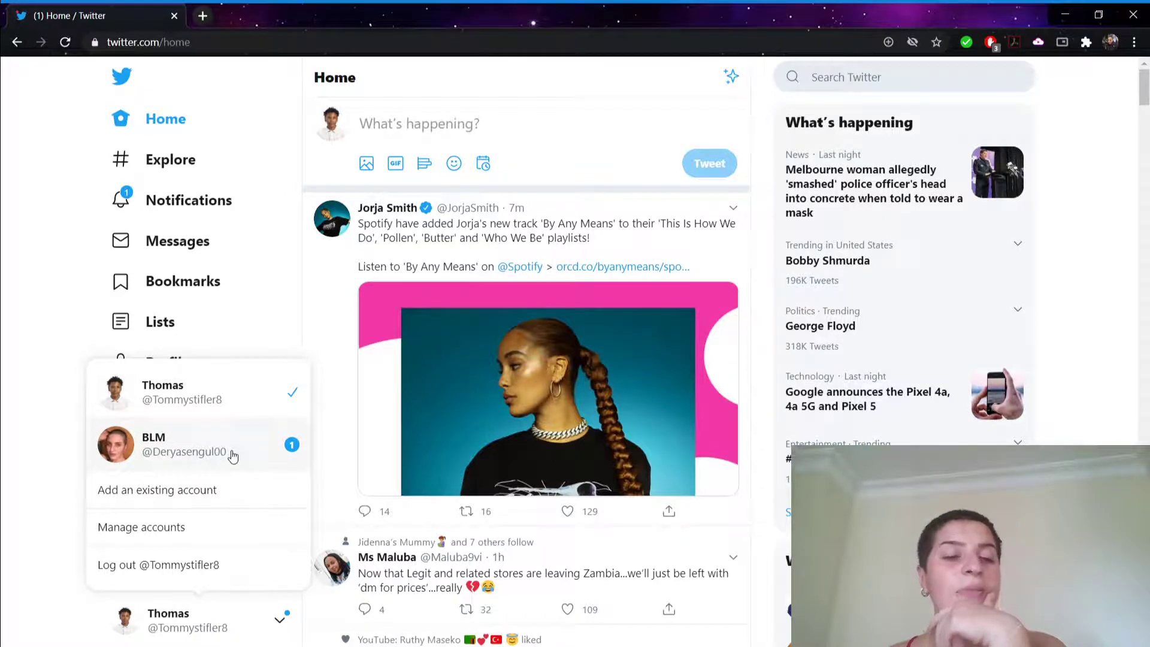
pyautogui.click(180, 444)
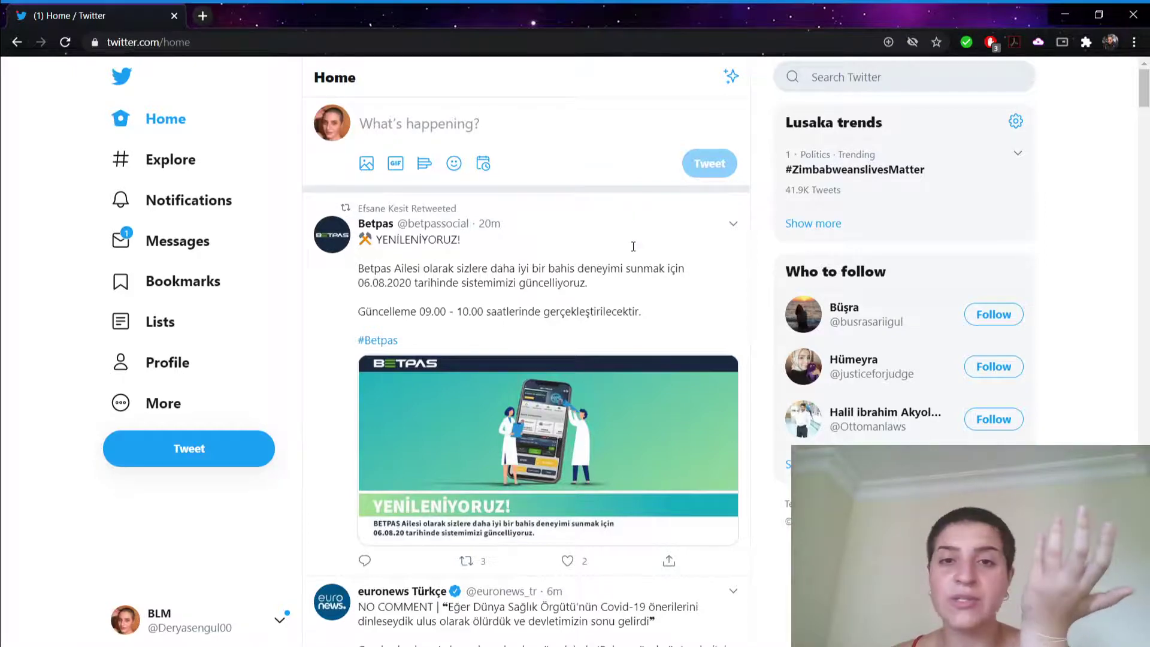
pyautogui.click(280, 621)
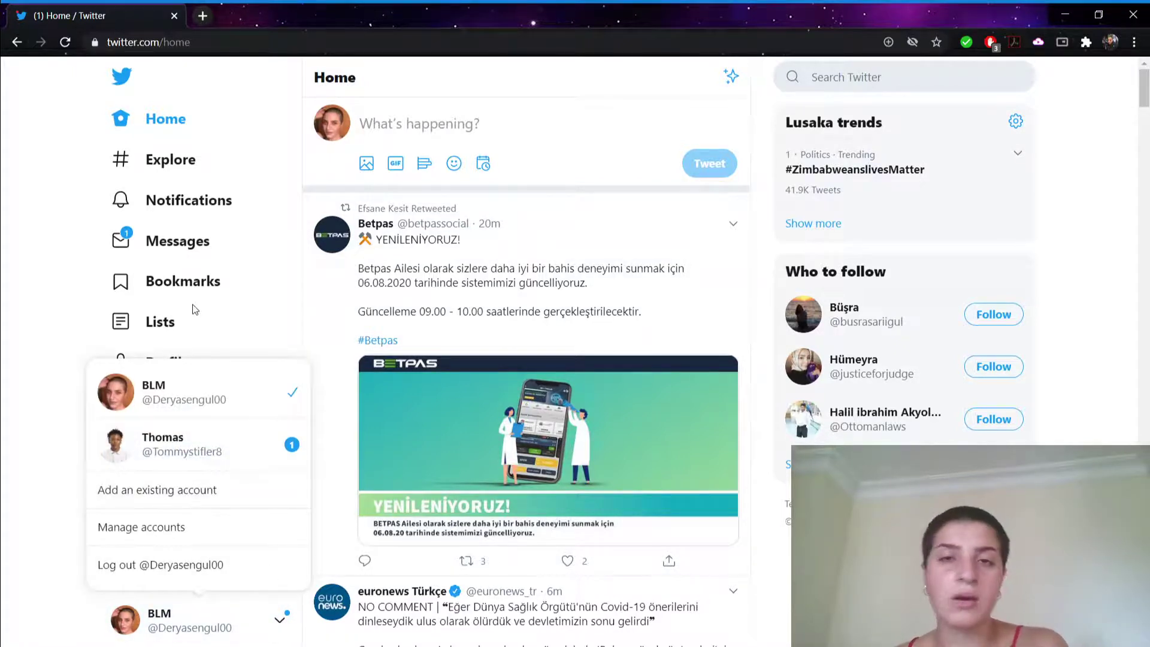
pyautogui.click(280, 623)
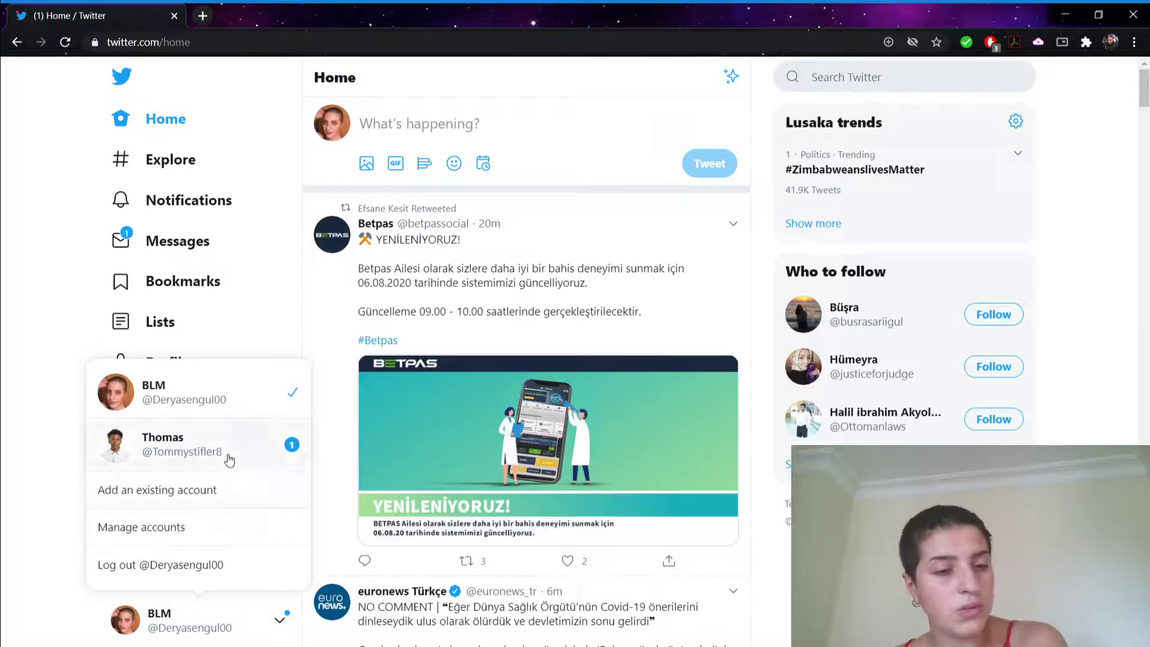
pyautogui.click(229, 445)
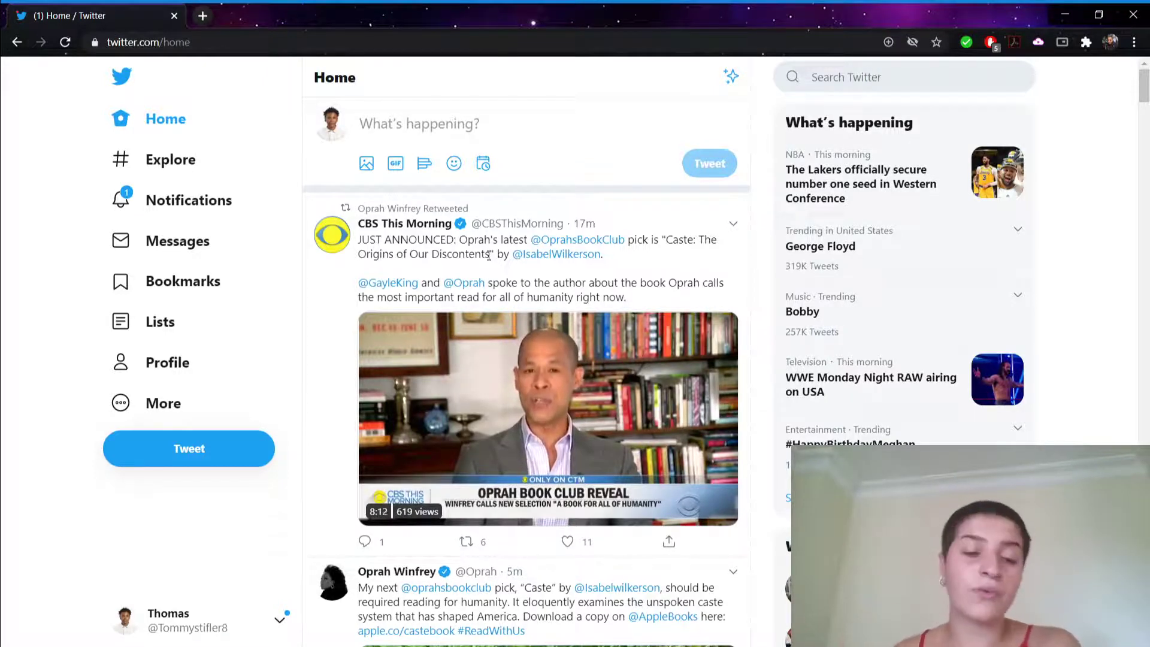
pyautogui.click(278, 620)
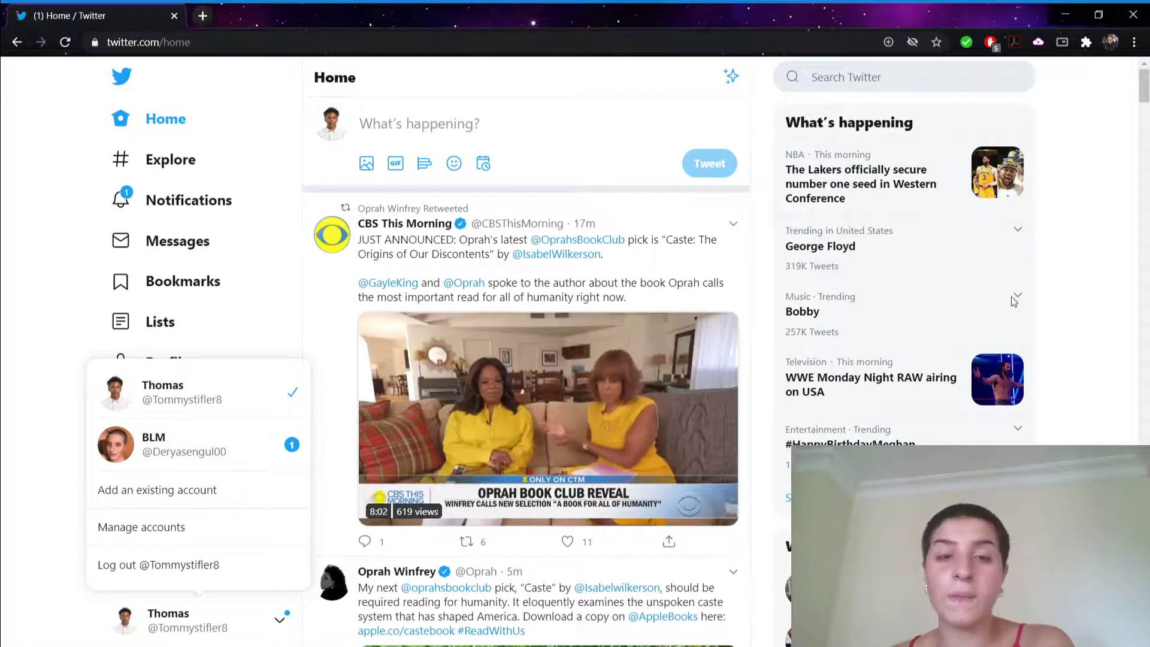
pyautogui.click(223, 567)
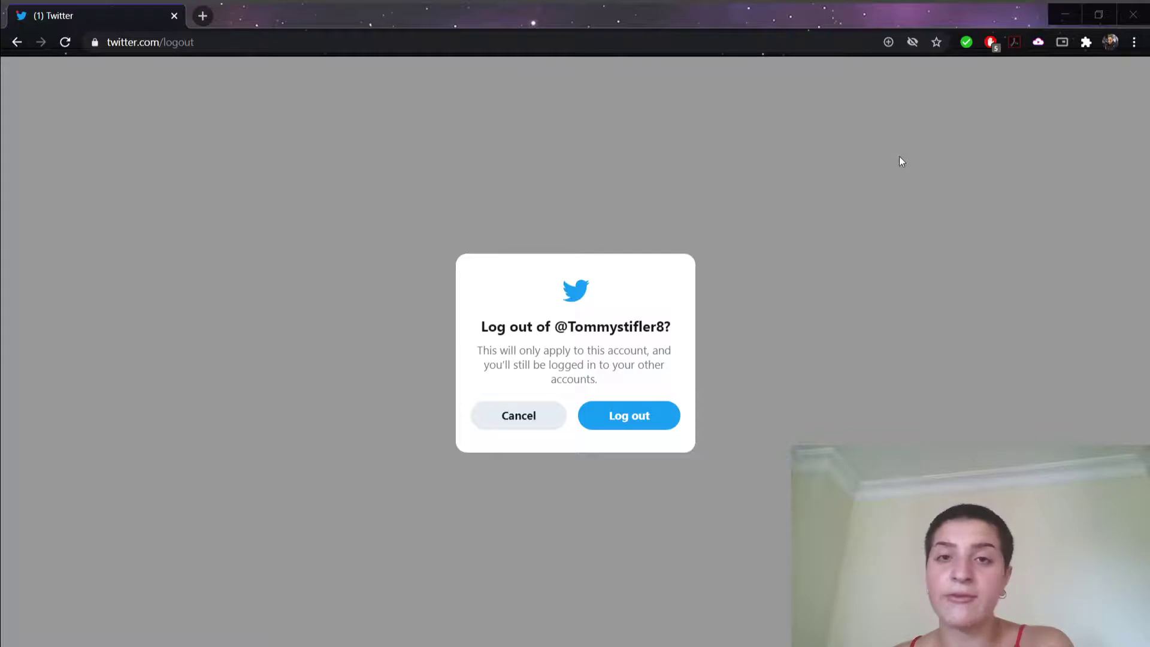
pyautogui.click(629, 417)
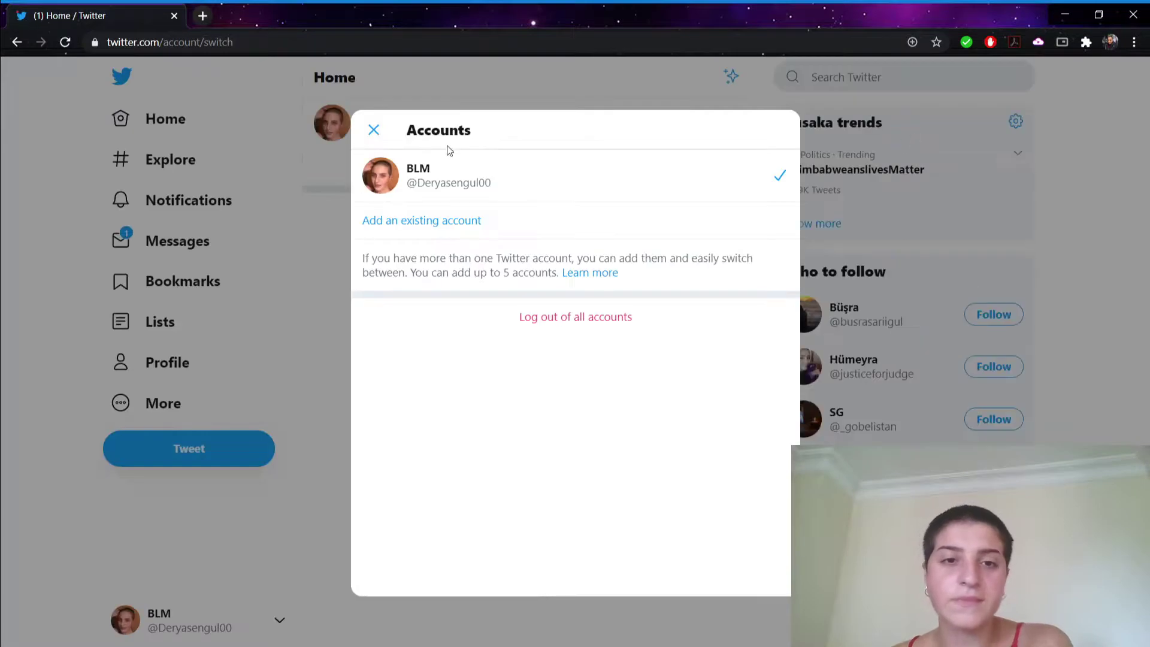
pyautogui.click(375, 132)
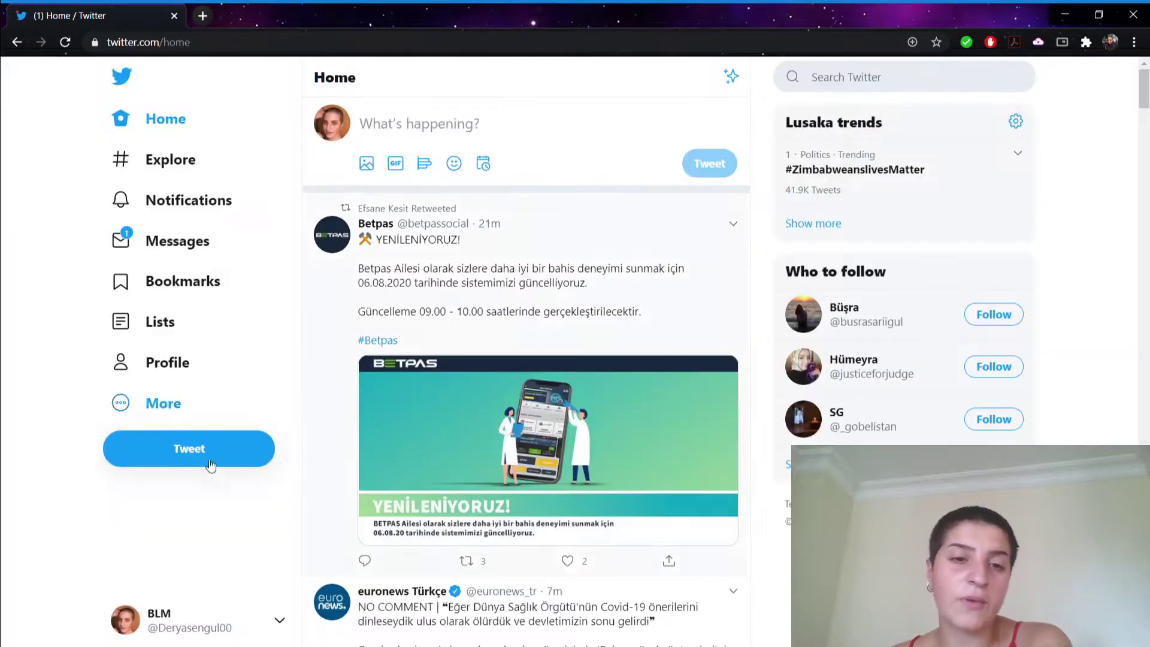
pyautogui.click(226, 617)
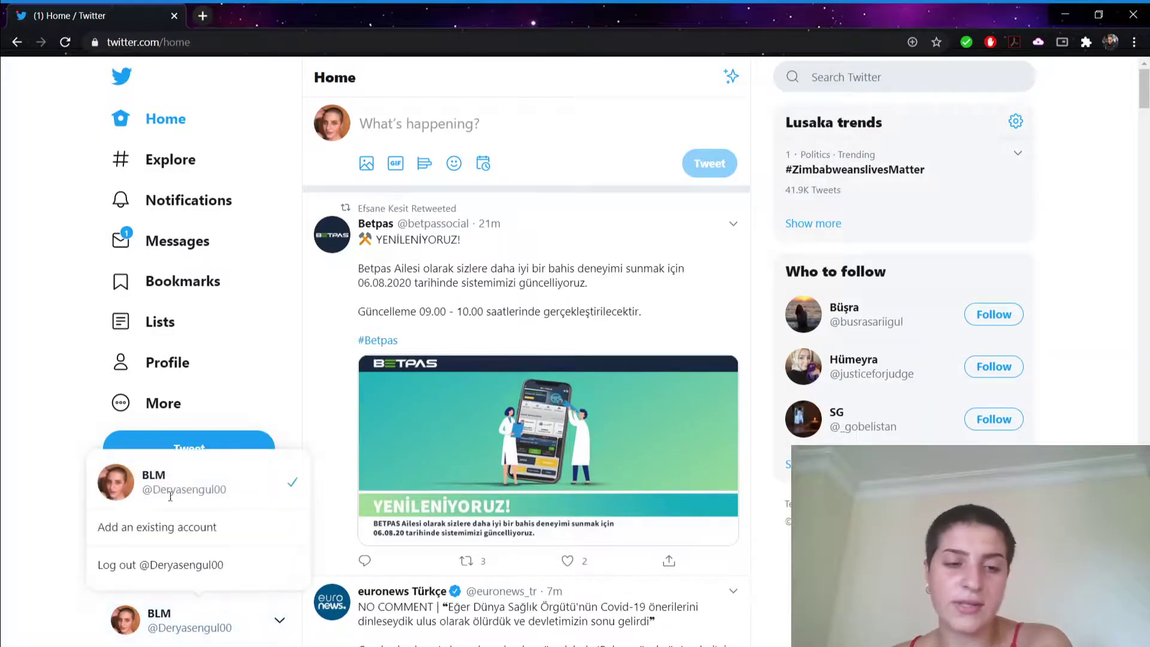
pyautogui.click(269, 631)
pyautogui.scroll(-2, 539, 405)
pyautogui.scroll(2, 875, 144)
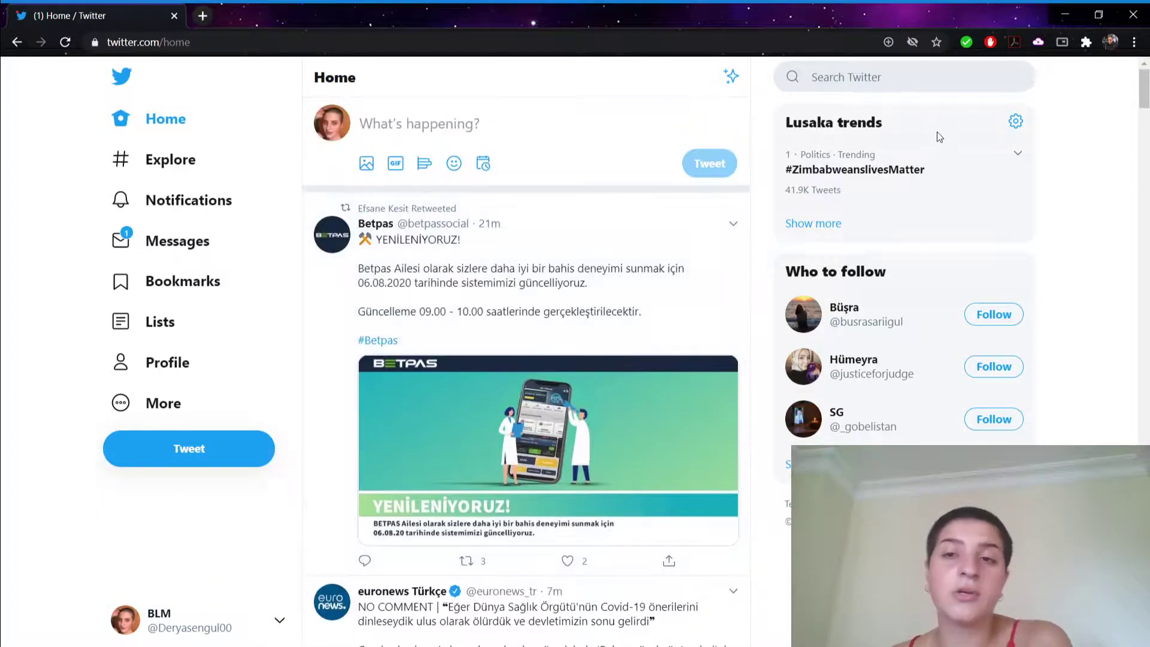